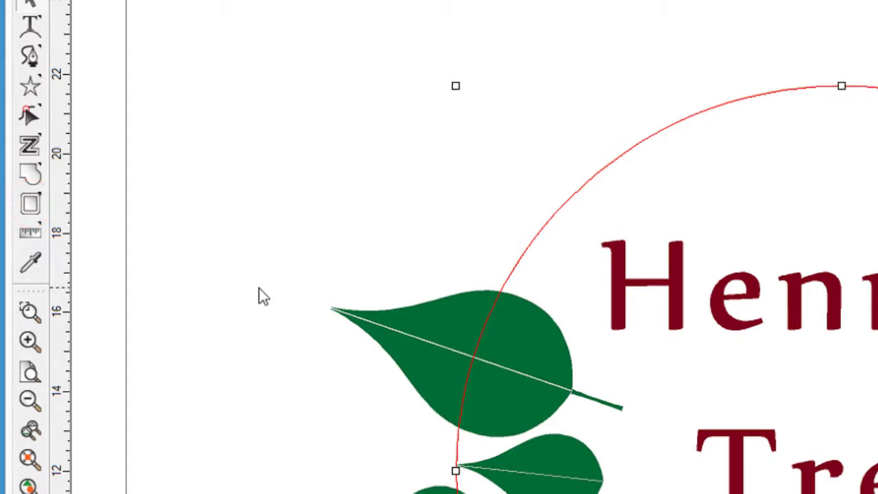
Tear off the outline effects and the path-combining tool groups and dock both alongside the main toolbar.
{"action": "left_click", "coordinate": [33, 205]}
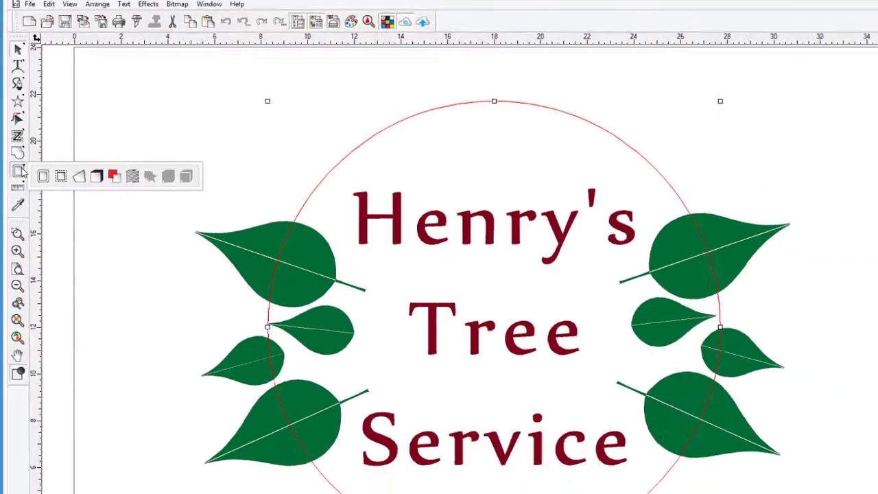
{"action": "left_click_drag", "start_coordinate": [341, 208], "coordinate": [877, 0]}
{"action": "left_click_drag", "start_coordinate": [520, 43], "coordinate": [549, 30]}
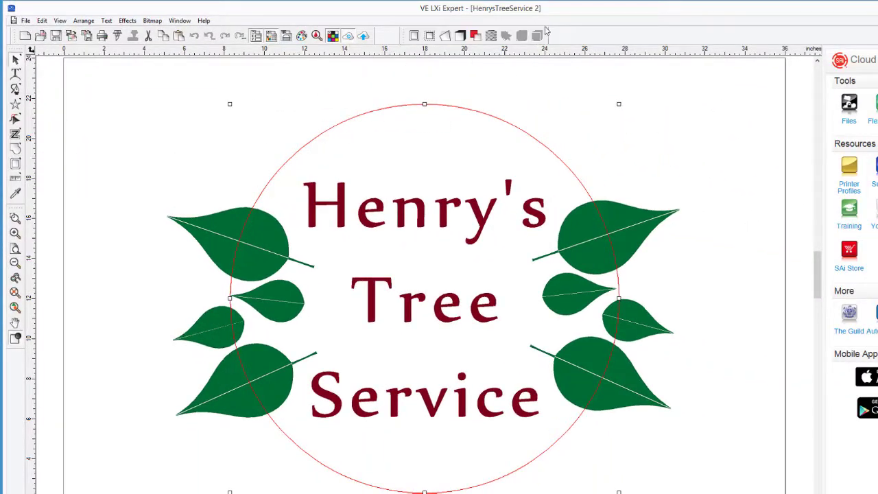
{"action": "left_click_drag", "start_coordinate": [15, 148], "coordinate": [729, 30]}
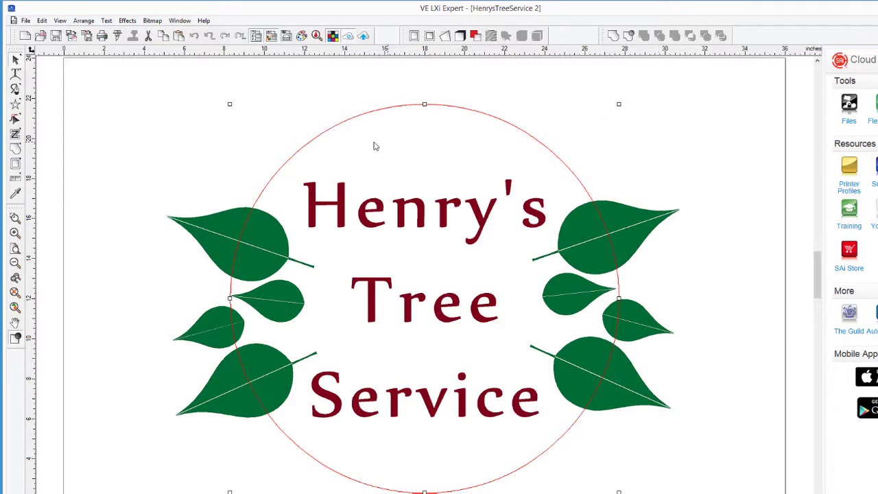
Switch to the InlineOutline drawing and start an Outline effect on the selected line and star.
{"action": "left_click", "coordinate": [179, 21]}
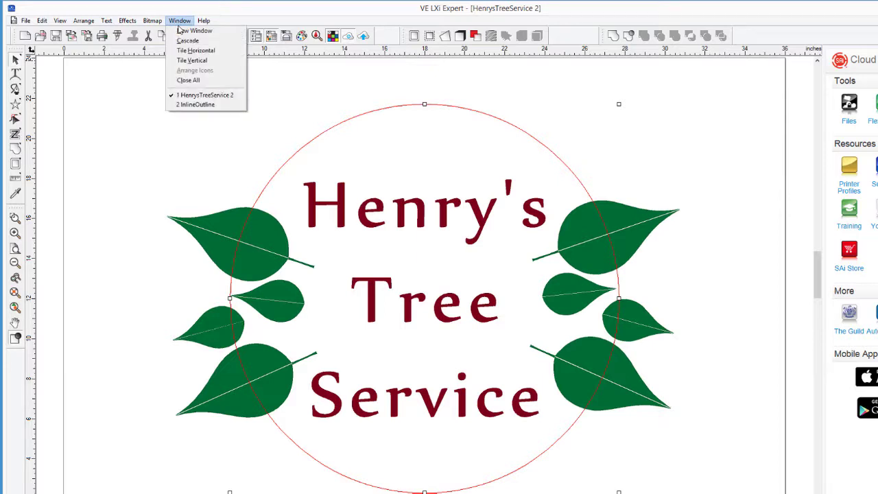
{"action": "left_click", "coordinate": [193, 104]}
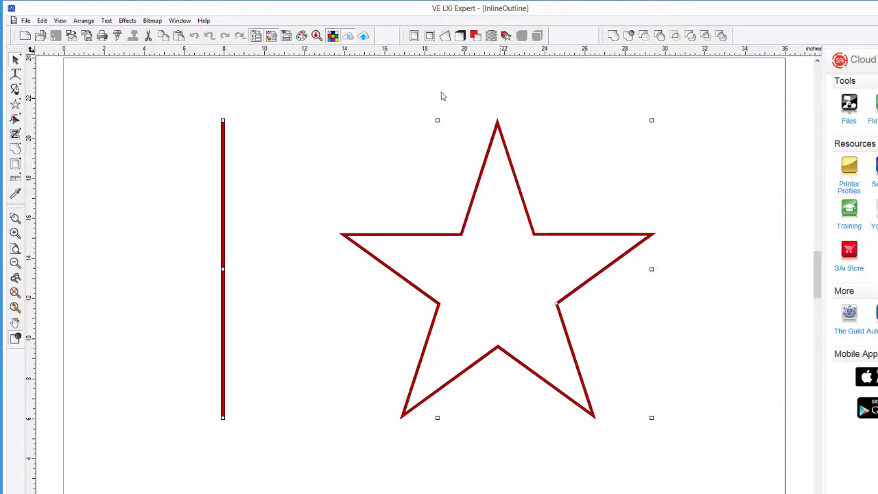
{"action": "left_click", "coordinate": [414, 36]}
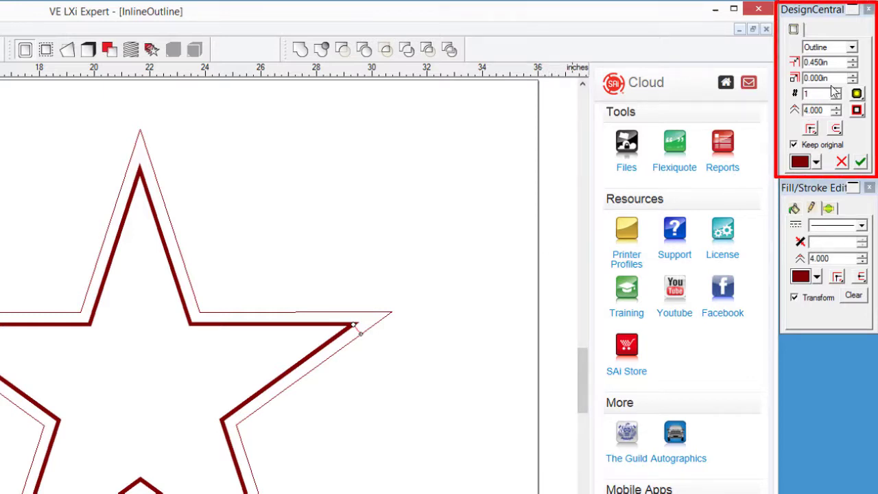
{"action": "left_click", "coordinate": [852, 47]}
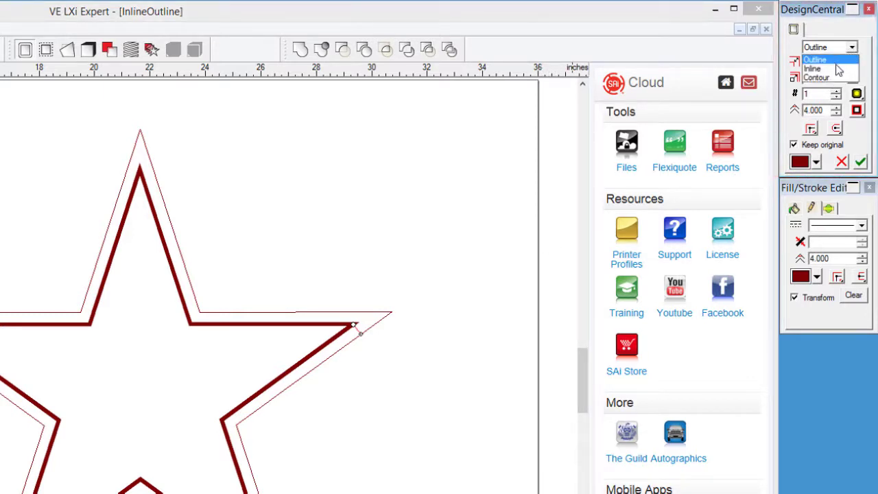
{"action": "left_click", "coordinate": [813, 69]}
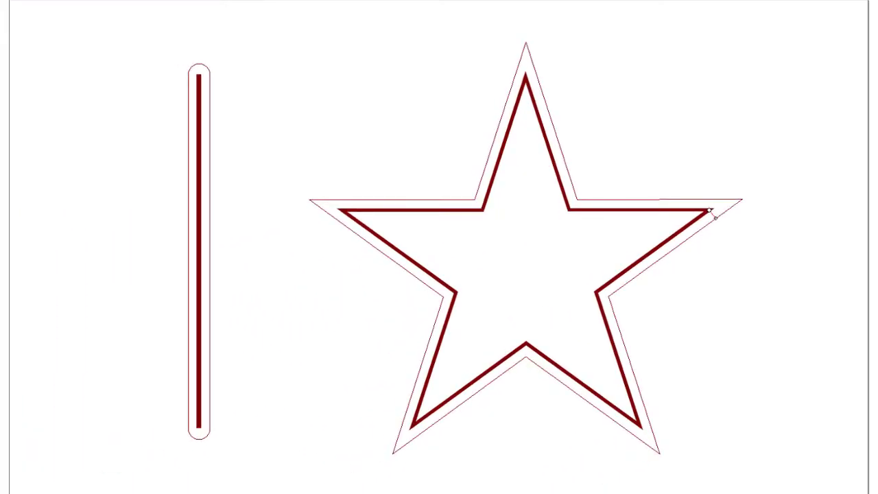
{"action": "left_click_drag", "start_coordinate": [715, 218], "coordinate": [716, 218]}
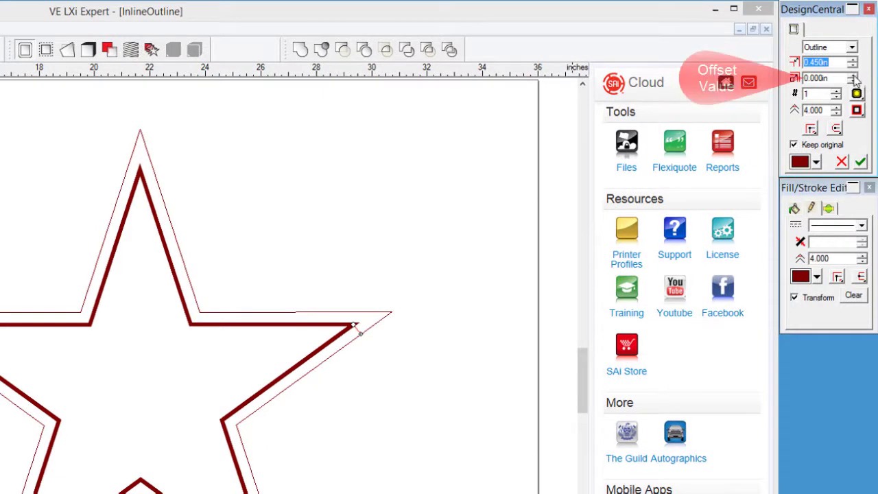
Try out the outline's offset value, leaving it at 0.000 in.
{"action": "left_click", "coordinate": [854, 77]}
{"action": "left_click", "coordinate": [854, 77]}
{"action": "left_click", "coordinate": [854, 77]}
{"action": "left_click", "coordinate": [855, 78]}
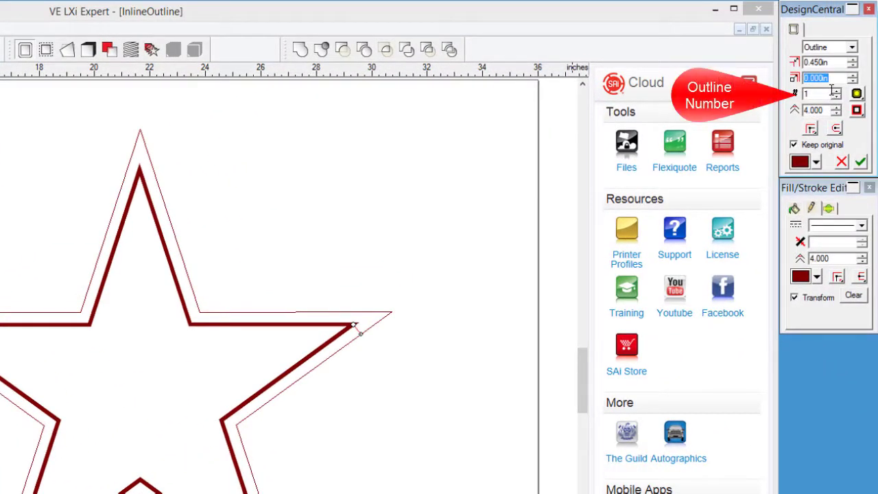
Preview up to four concentric outlines around the shapes, returning the number of outlines to 1.
{"action": "left_click", "coordinate": [836, 90]}
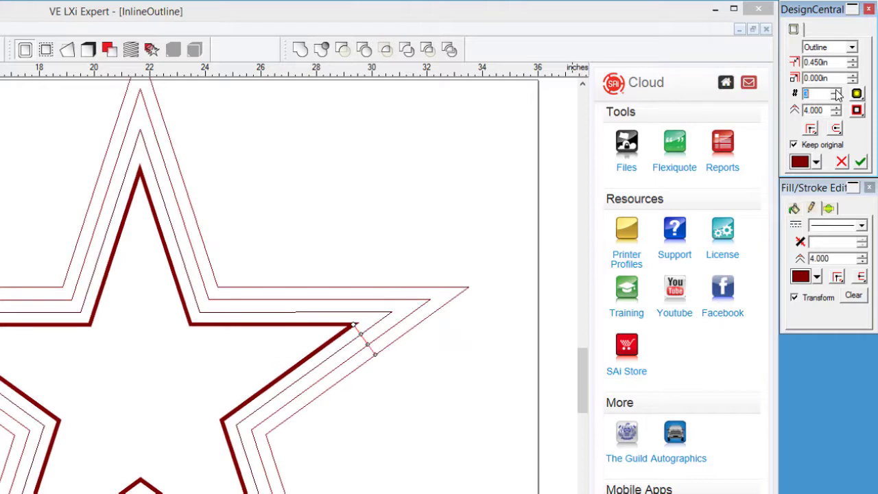
{"action": "left_click", "coordinate": [837, 91]}
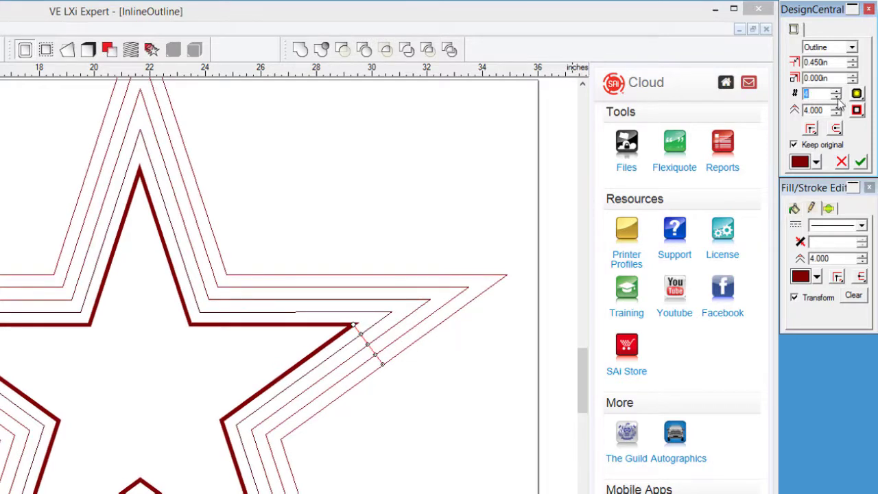
{"action": "left_click", "coordinate": [837, 97]}
{"action": "left_click", "coordinate": [837, 96]}
{"action": "key", "text": "Tab"}
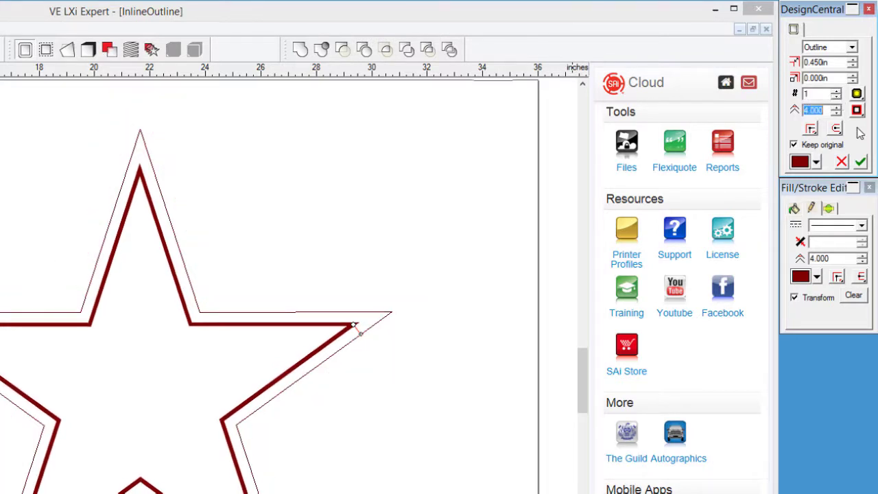
Preview rounded and bevelled corners on the outline, restore sharp corners, and check the line-end style.
{"action": "left_click", "coordinate": [811, 130]}
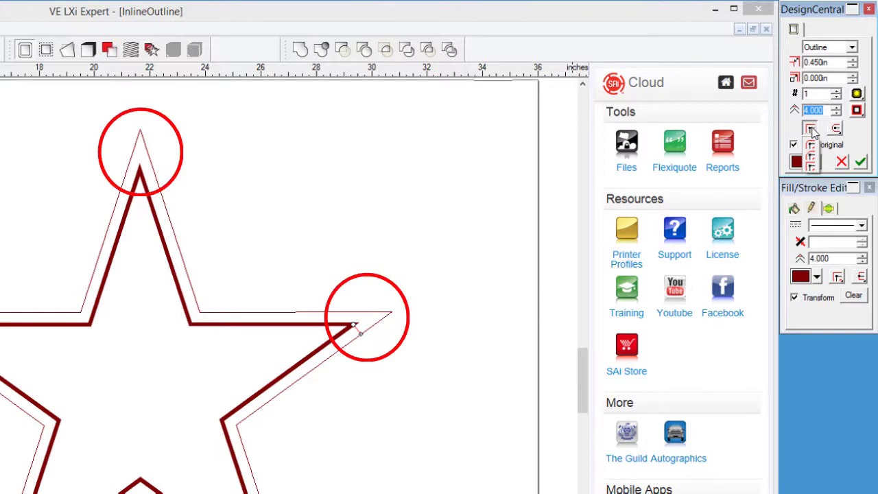
{"action": "left_click", "coordinate": [811, 146]}
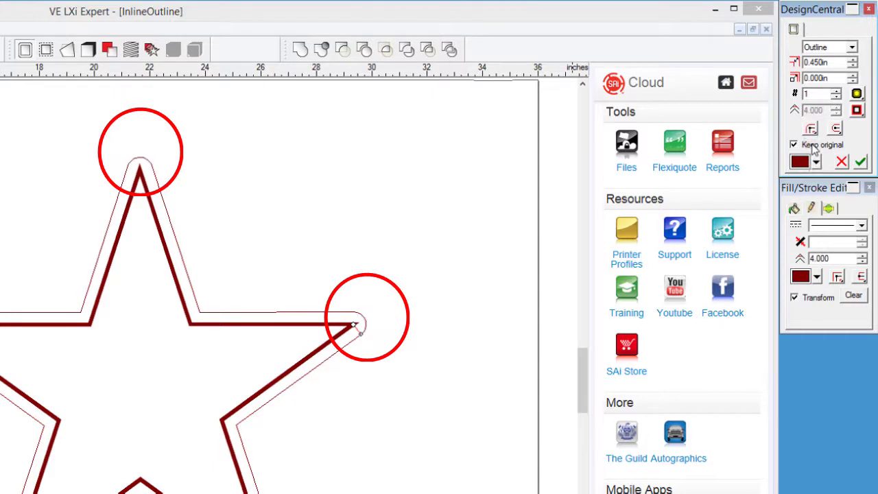
{"action": "left_click", "coordinate": [813, 160]}
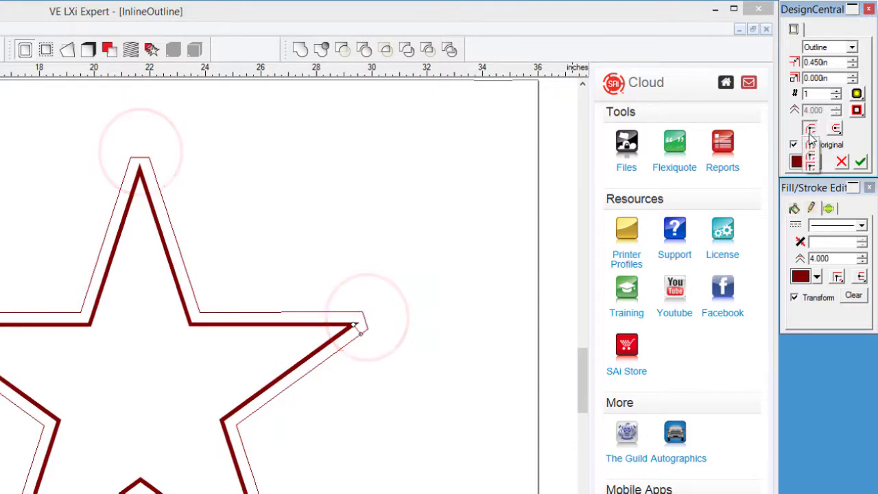
{"action": "left_click", "coordinate": [812, 131]}
{"action": "left_click", "coordinate": [812, 131]}
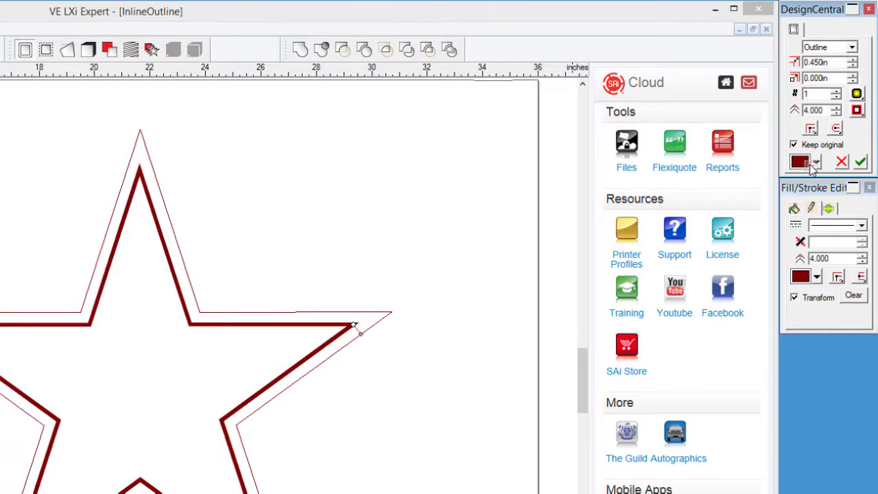
{"action": "left_click", "coordinate": [837, 129]}
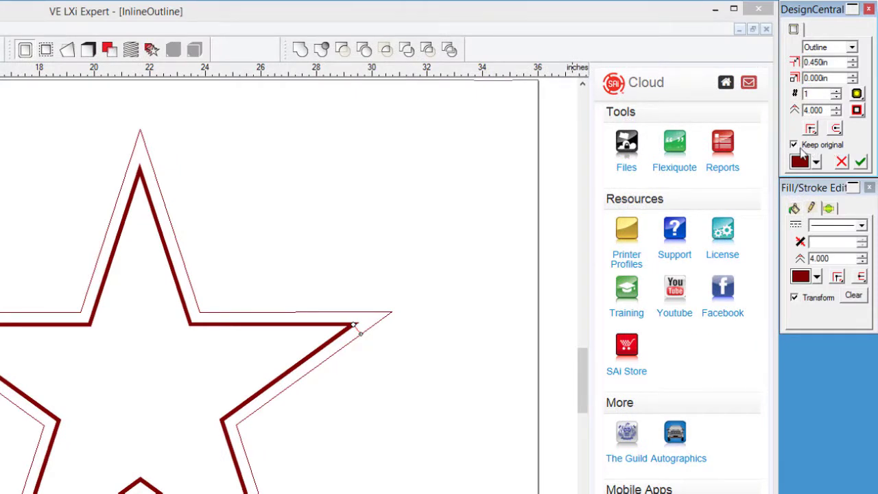
Apply the burgundy outline to the line and star, and separate it from the original artwork.
{"action": "left_click", "coordinate": [795, 146]}
{"action": "left_click", "coordinate": [861, 162]}
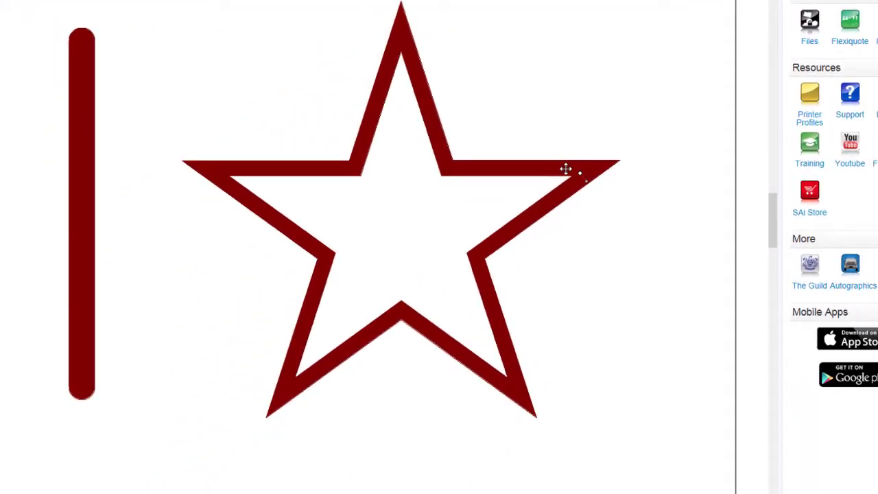
{"action": "right_click", "coordinate": [567, 171]}
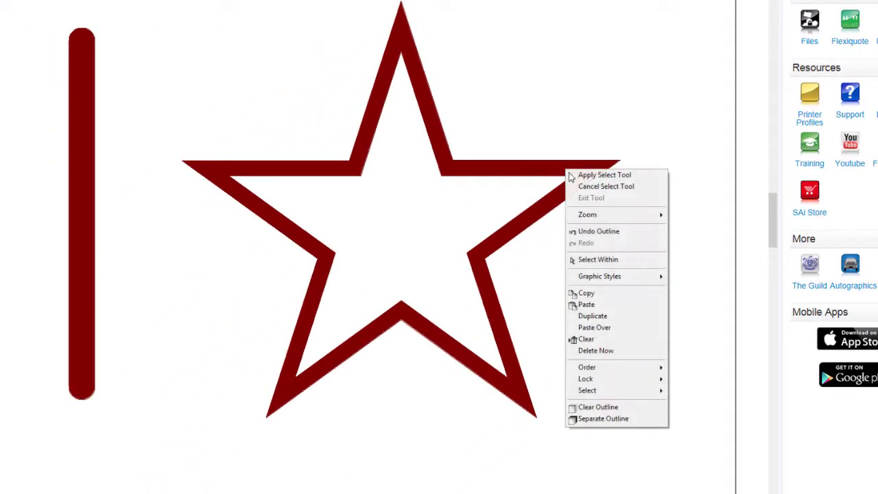
{"action": "left_click", "coordinate": [604, 419]}
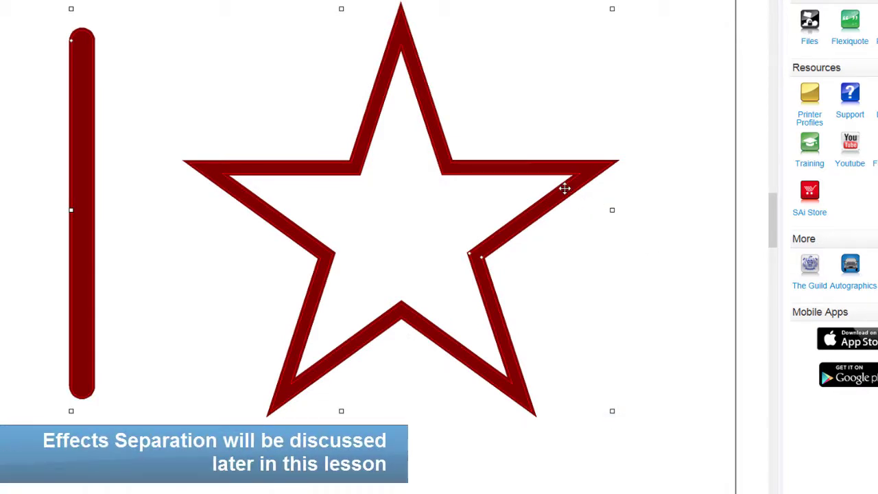
{"action": "left_click_drag", "start_coordinate": [564, 188], "coordinate": [684, 215]}
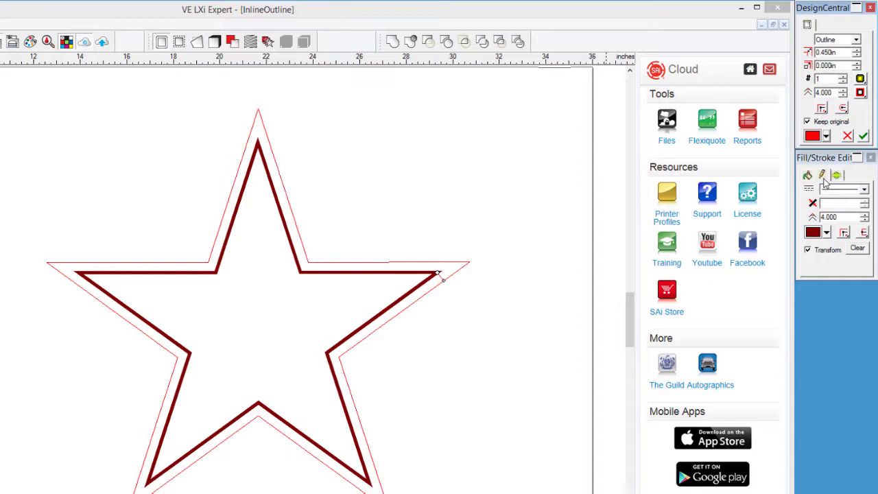
Preview the star's outline in Manilla Yellow and in Rust Orange.
{"action": "left_click", "coordinate": [826, 136]}
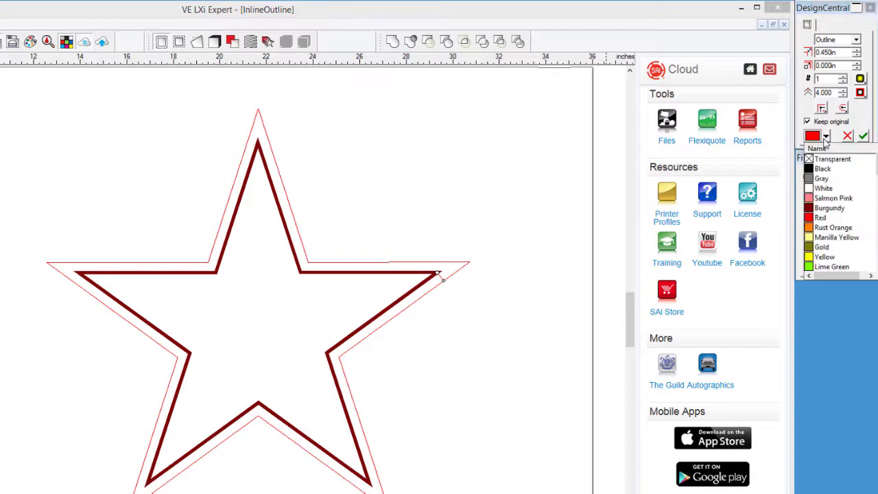
{"action": "left_click", "coordinate": [832, 238]}
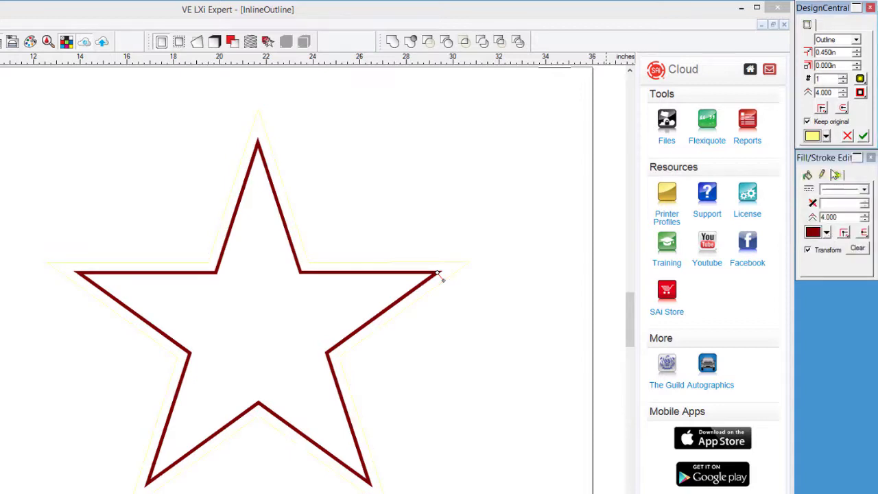
{"action": "left_click", "coordinate": [827, 136]}
{"action": "left_click", "coordinate": [827, 228]}
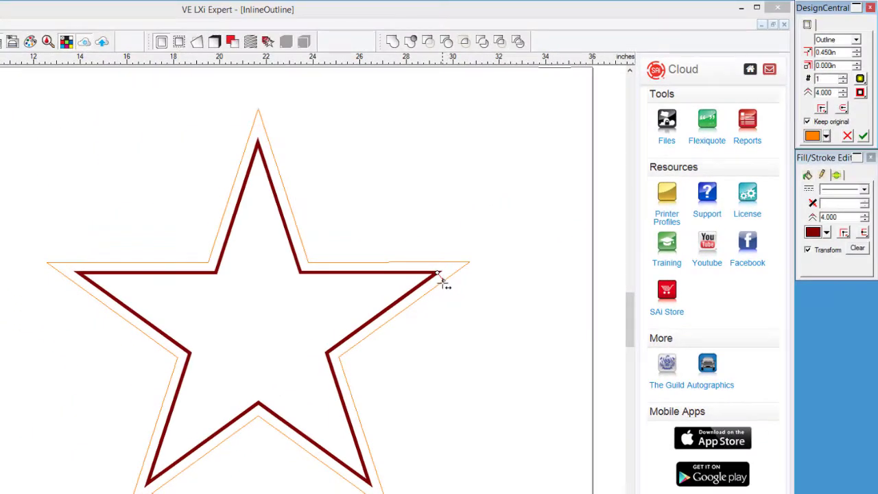
Adjust the outline distance on the star to about 0.482 in, try Burgundy, and apply the outline in Red.
{"action": "mouse_move", "coordinate": [444, 284]}
{"action": "left_mouse_down"}
{"action": "mouse_move", "coordinate": [450, 291]}
{"action": "mouse_move", "coordinate": [439, 285]}
{"action": "left_mouse_up"}
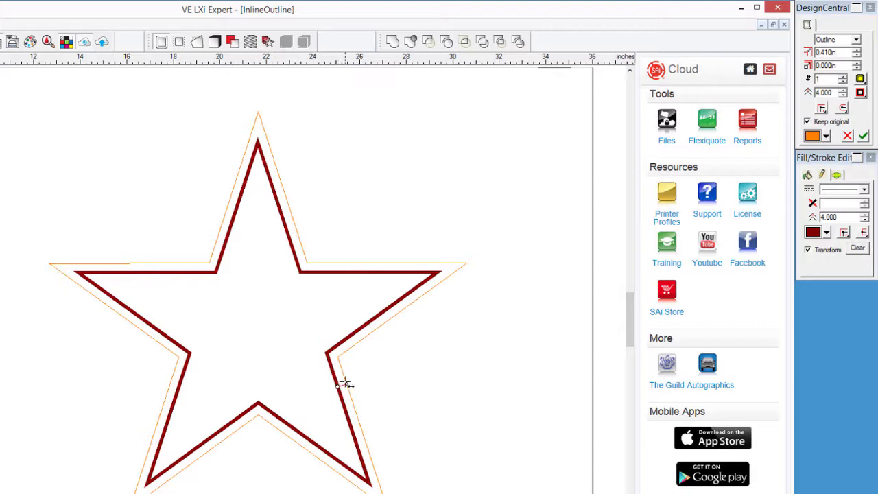
{"action": "mouse_move", "coordinate": [350, 387]}
{"action": "left_mouse_down"}
{"action": "mouse_move", "coordinate": [387, 378]}
{"action": "mouse_move", "coordinate": [345, 382]}
{"action": "left_mouse_up"}
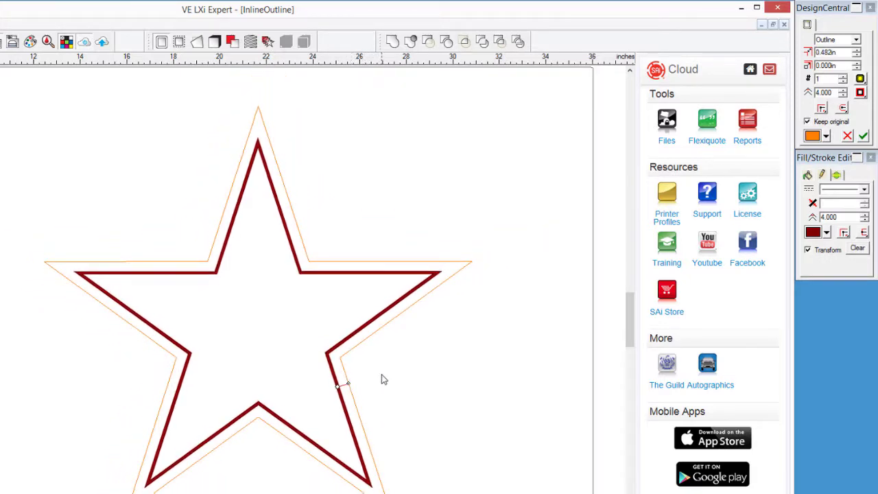
{"action": "left_click", "coordinate": [814, 139]}
{"action": "left_click", "coordinate": [828, 208]}
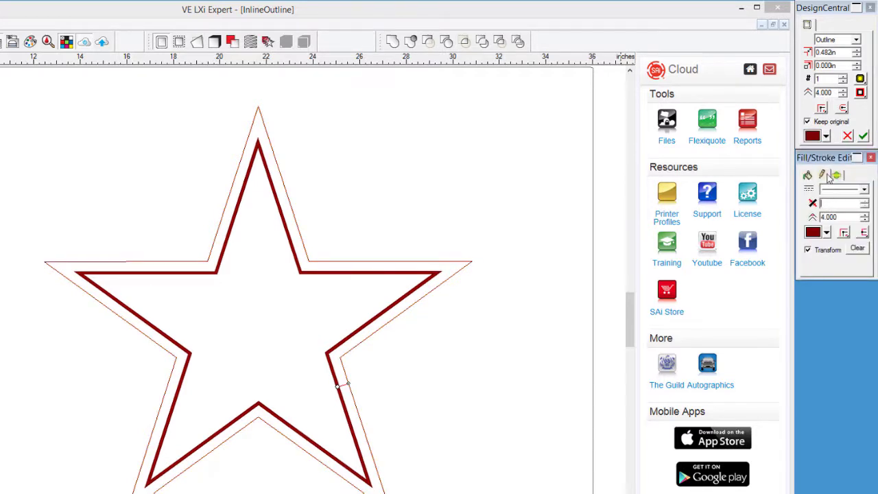
{"action": "left_click", "coordinate": [826, 137]}
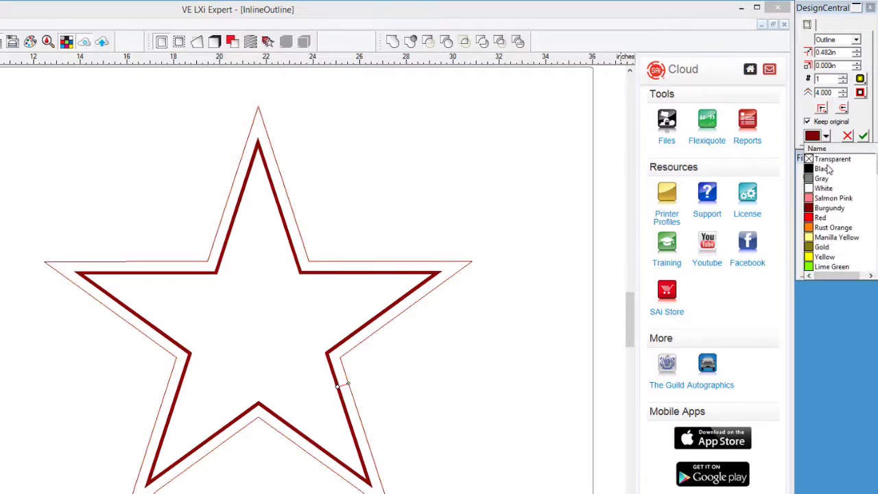
{"action": "left_click", "coordinate": [821, 218]}
{"action": "left_click", "coordinate": [864, 137]}
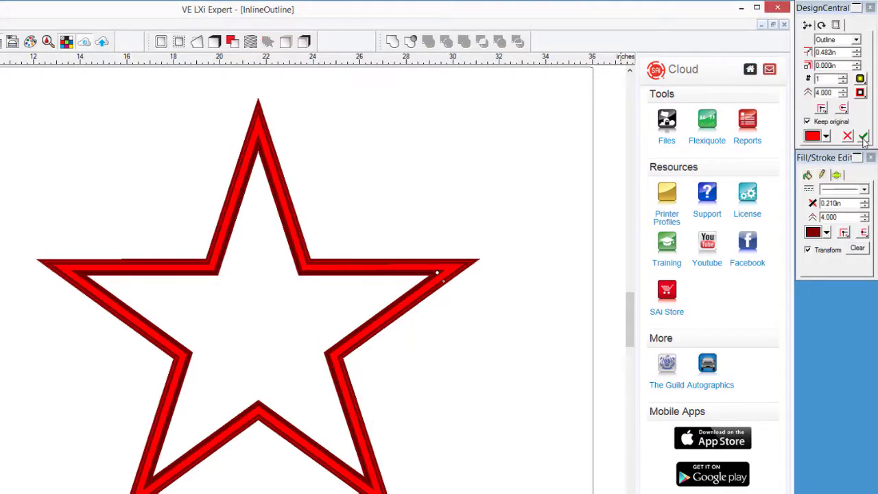